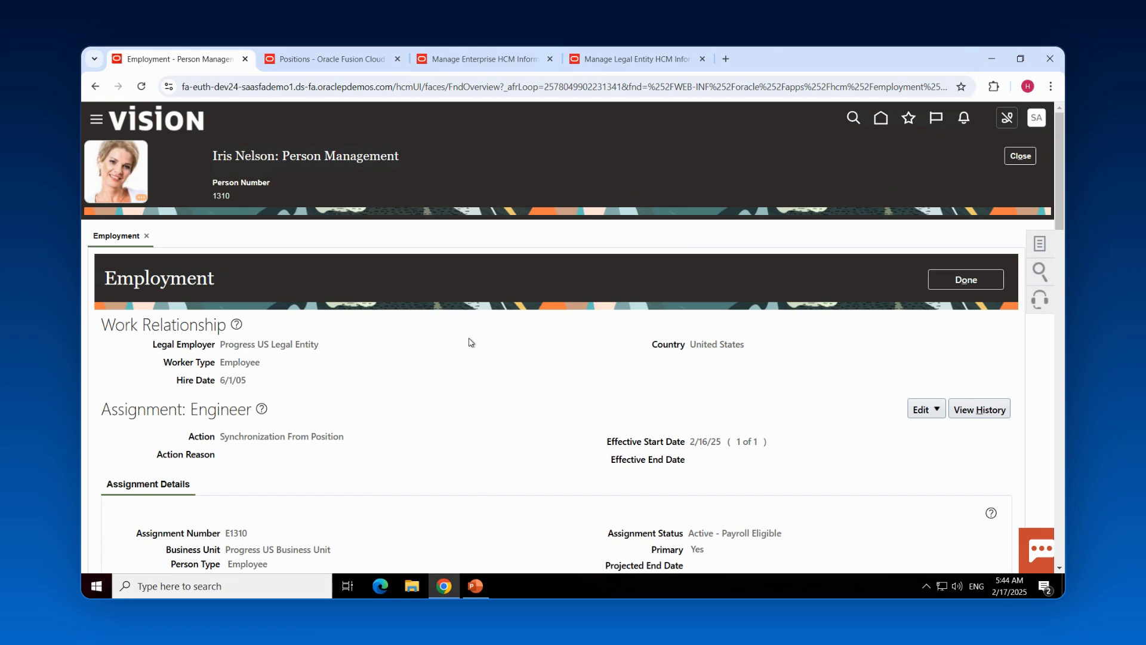
Review the employee's assignment job details and the information card for the assigned position.
scroll(468, 344, down, 10)
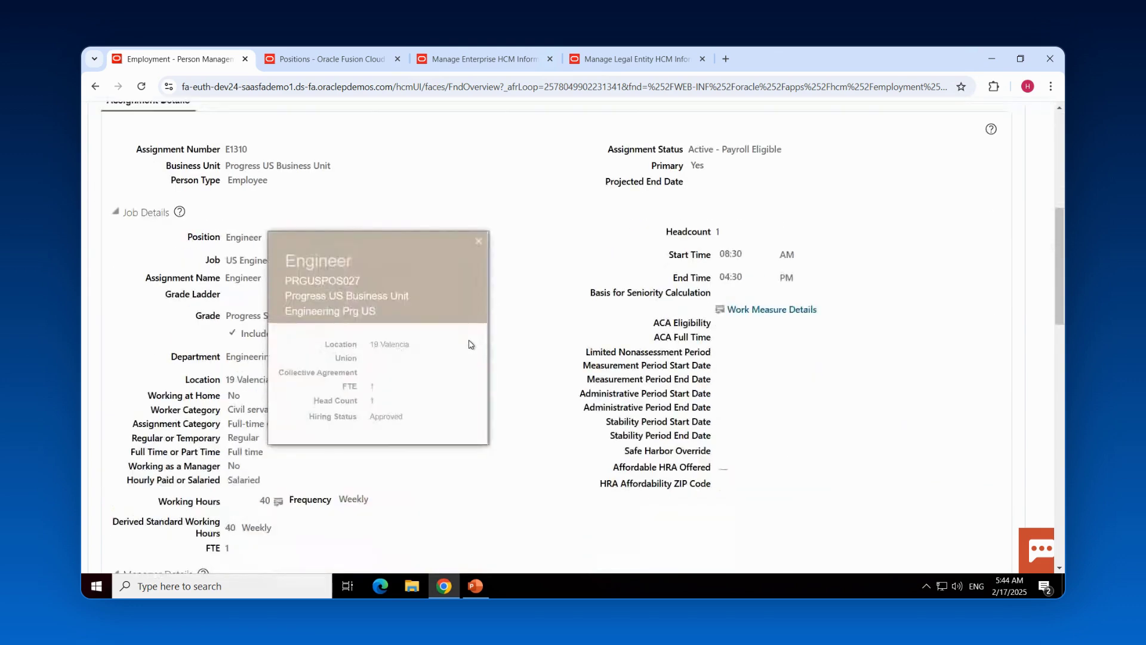
scroll(469, 344, up, 5)
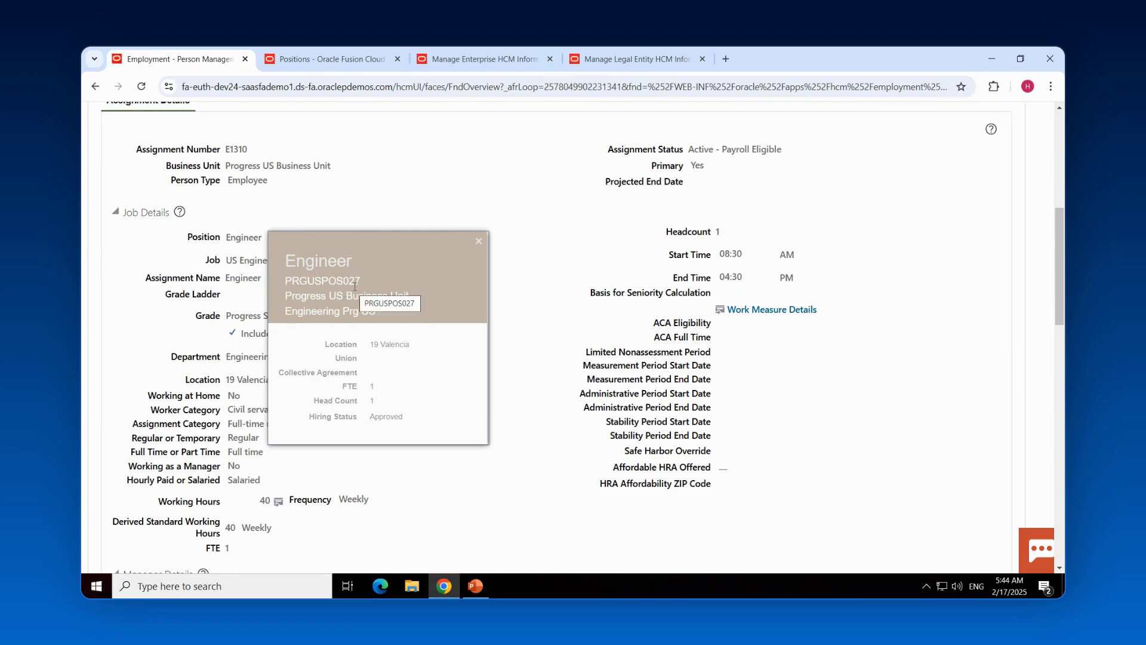
click(479, 242)
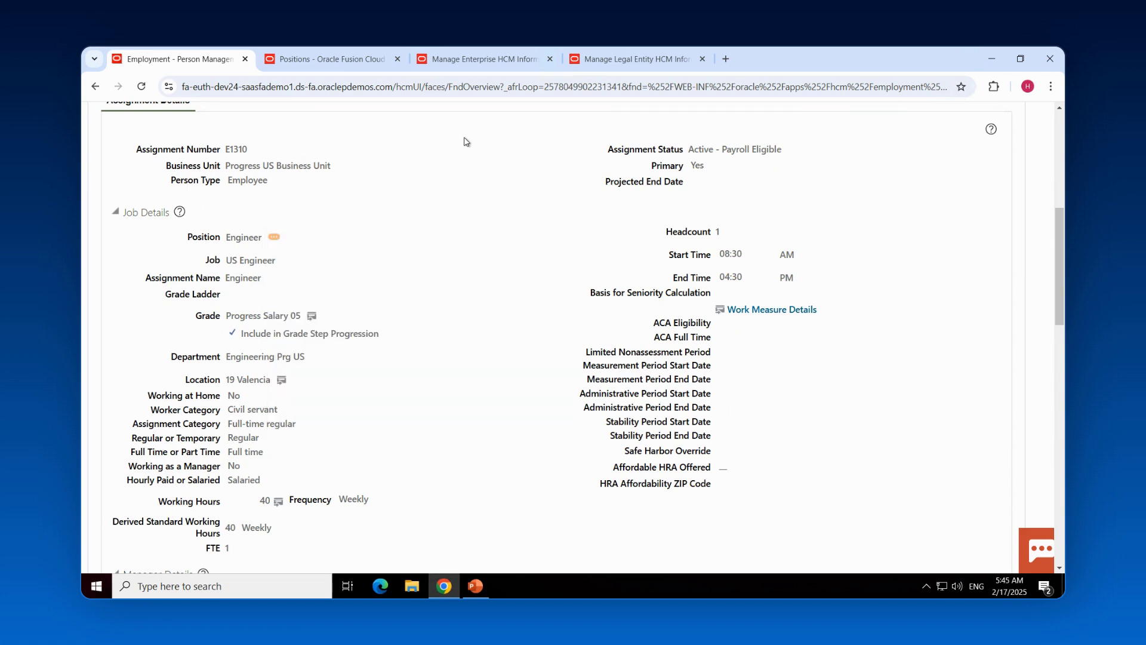
Review the Position Synchronization Configuration in the enterprise HCM information for MA ENTERPRISE.
click(492, 58)
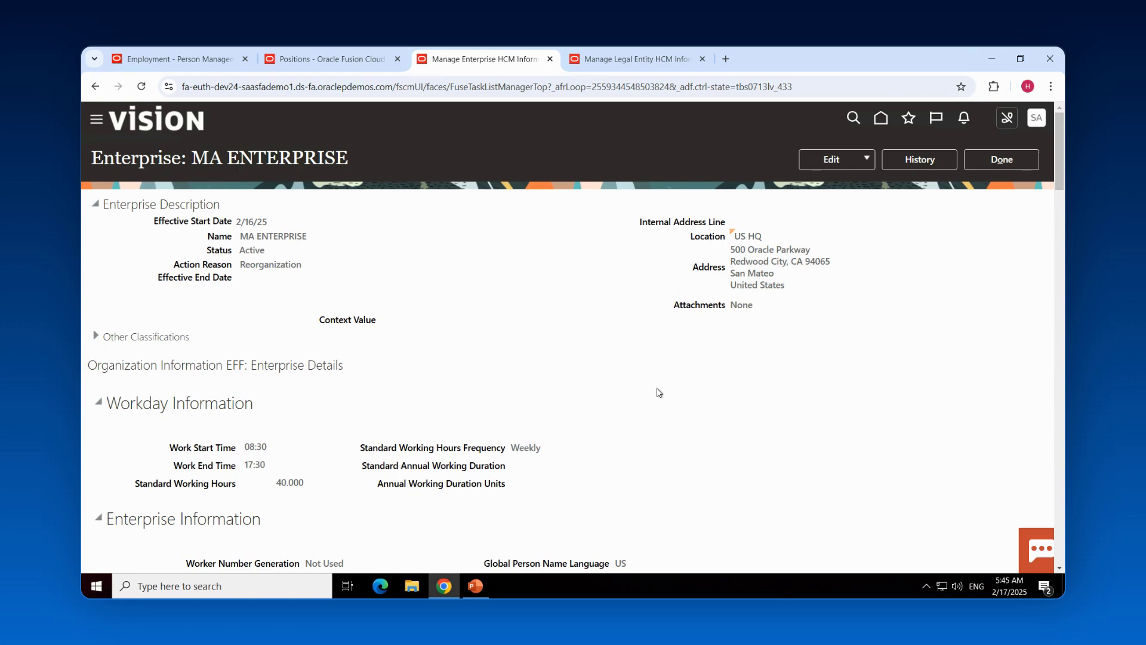
scroll(659, 393, down, 6)
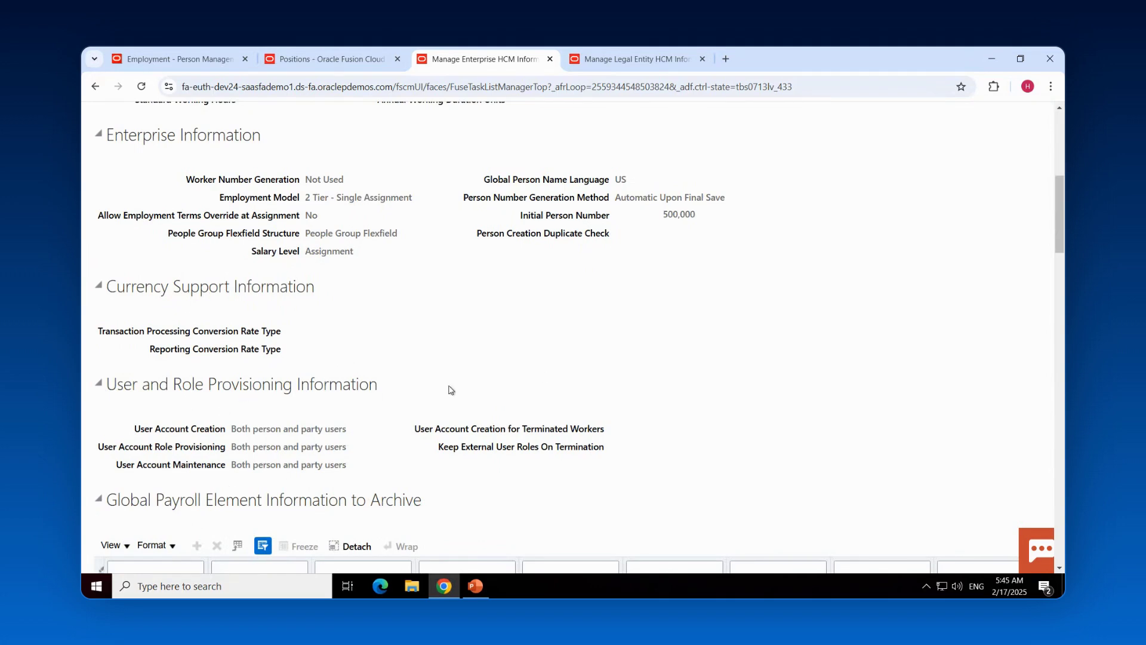
scroll(476, 379, down, 4)
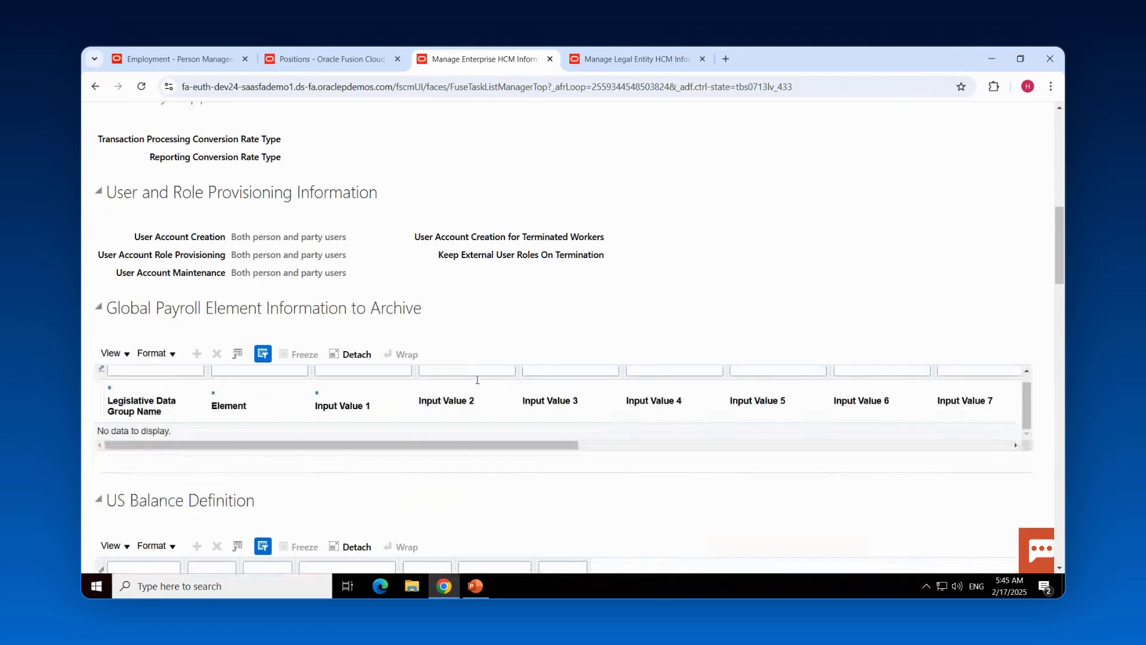
scroll(477, 380, down, 6)
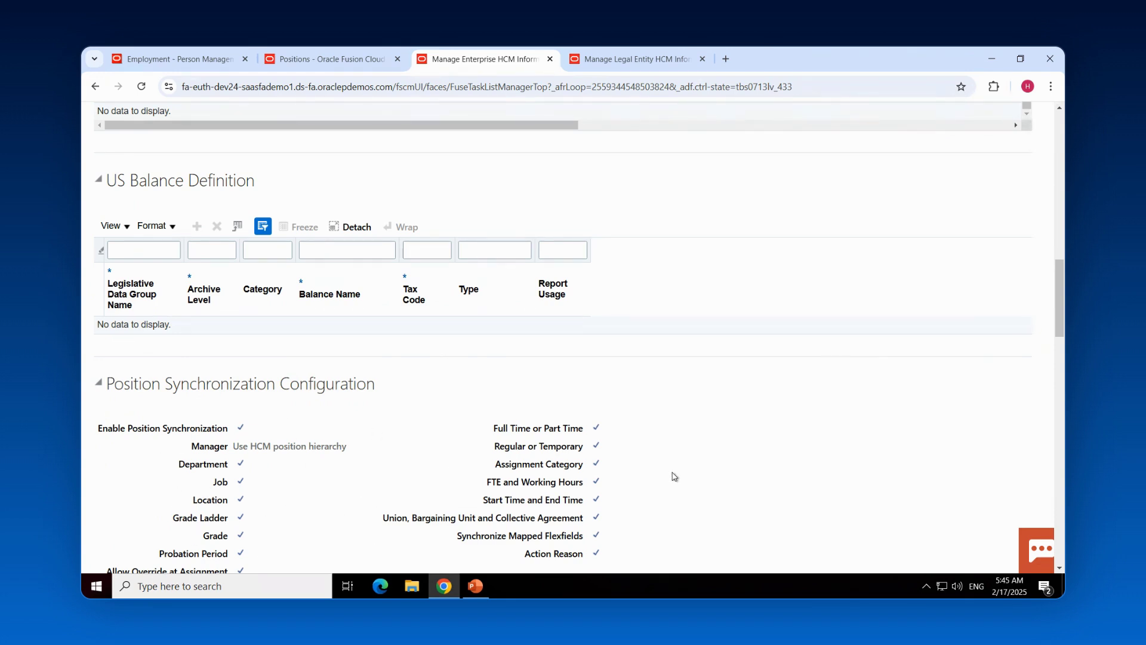
scroll(675, 478, down, 3)
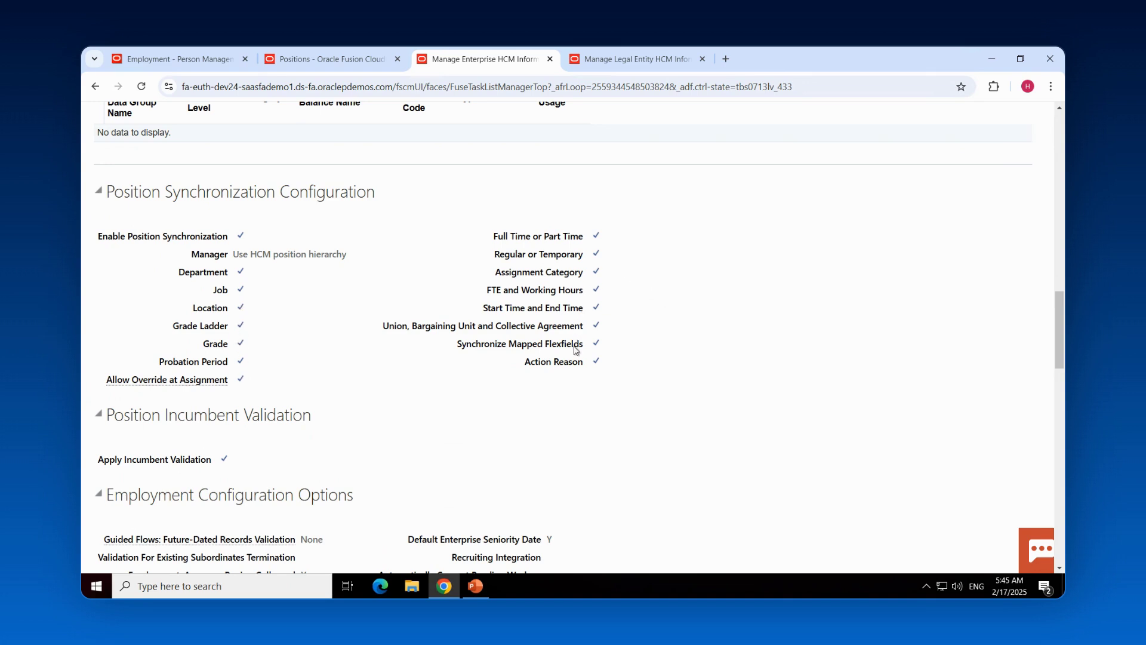
Compare the position synchronization settings of Progress US Legal Entity with those of the enterprise.
click(611, 70)
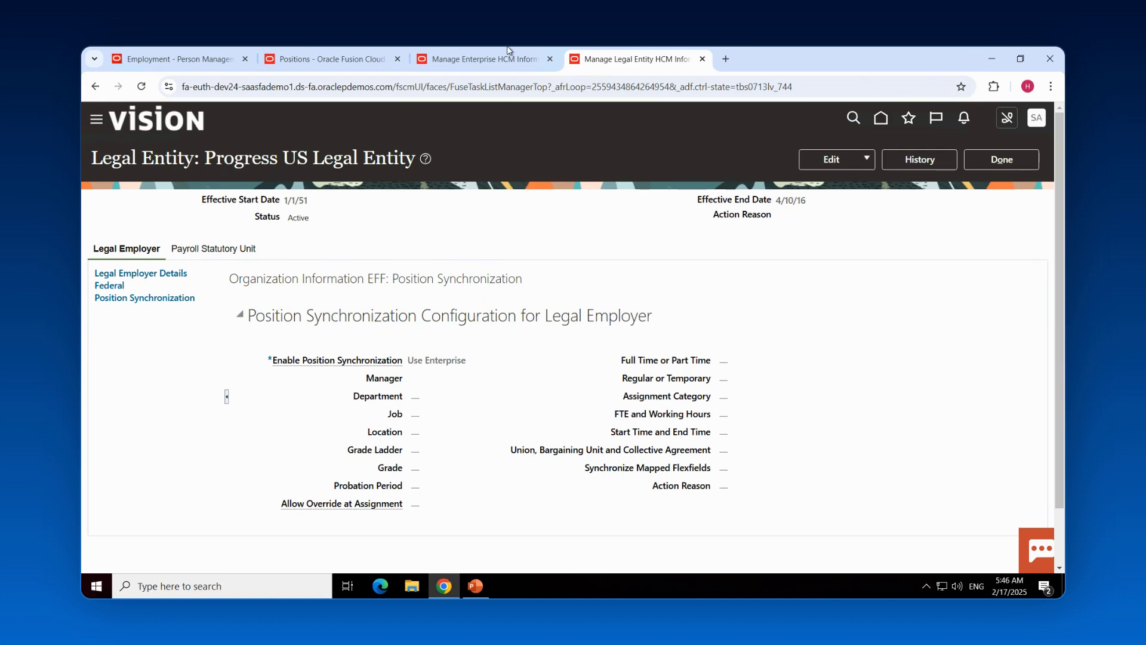
click(499, 60)
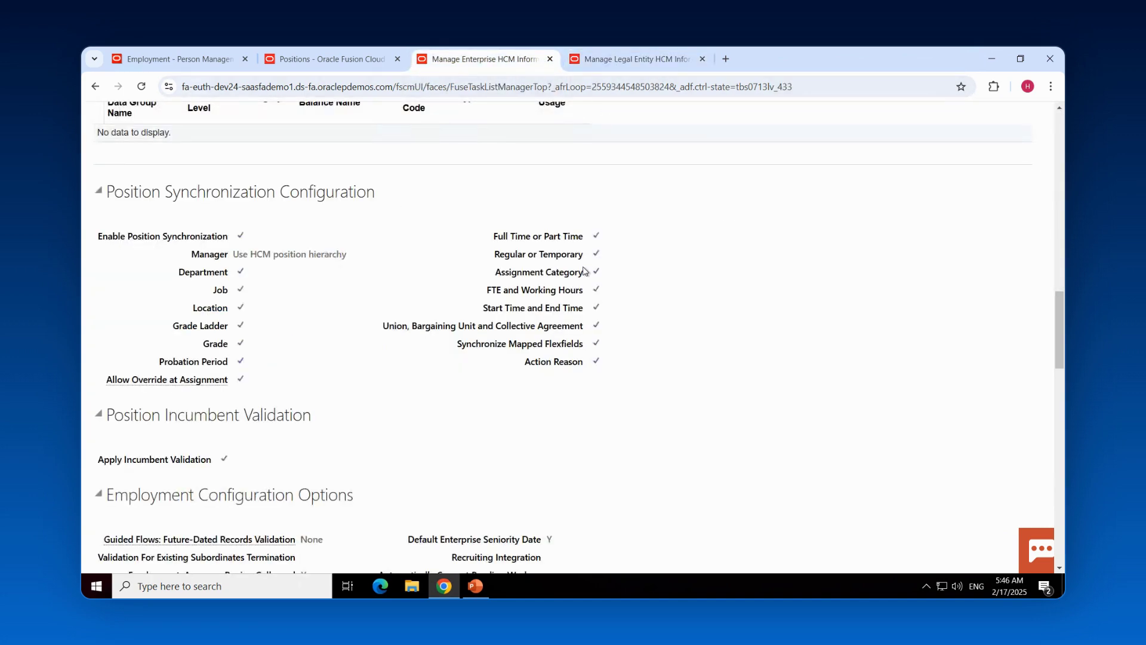
click(632, 71)
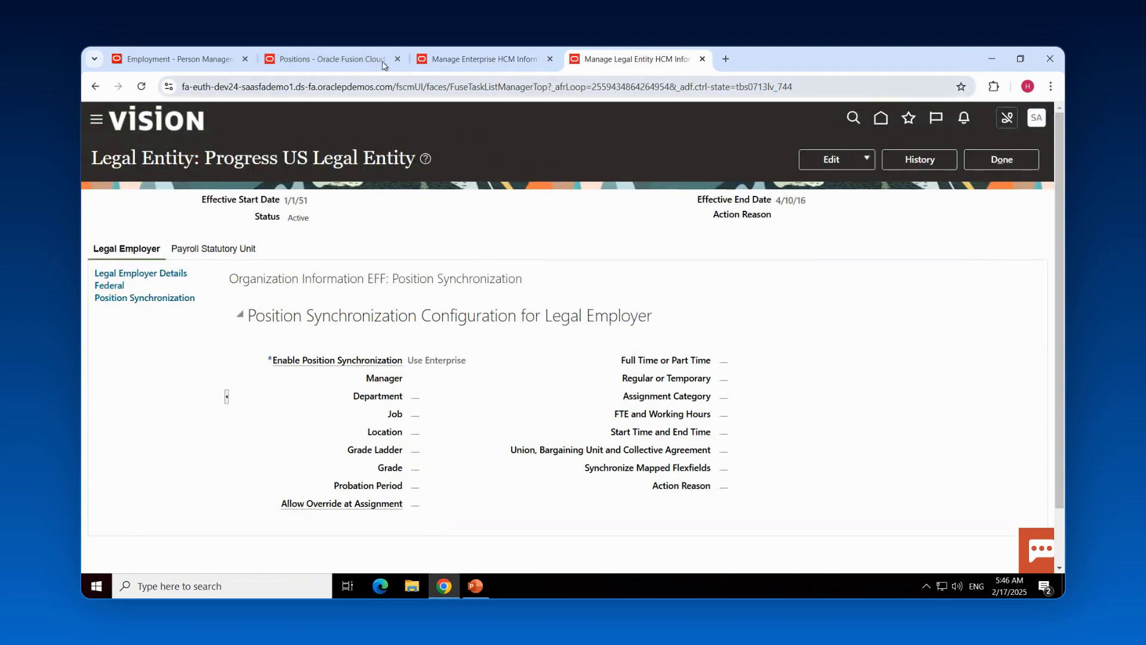
Open the employee's Engineer assignment for correction to check its Synchronize from Position setting, and discard the correction.
click(211, 64)
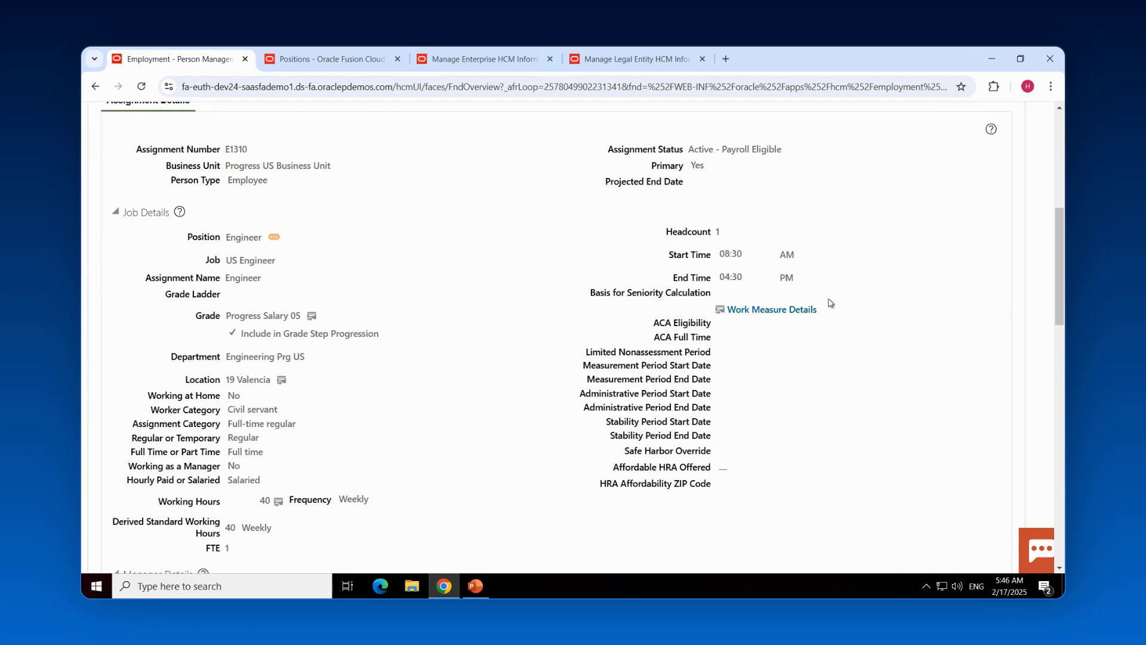
scroll(875, 296, up, 5)
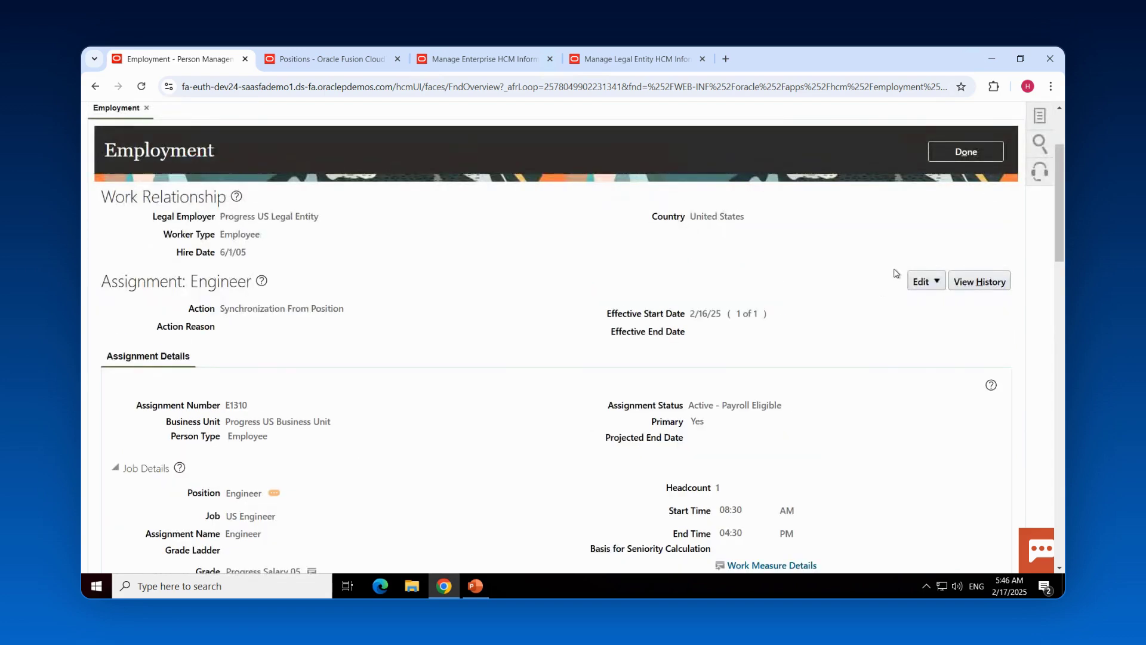
click(936, 286)
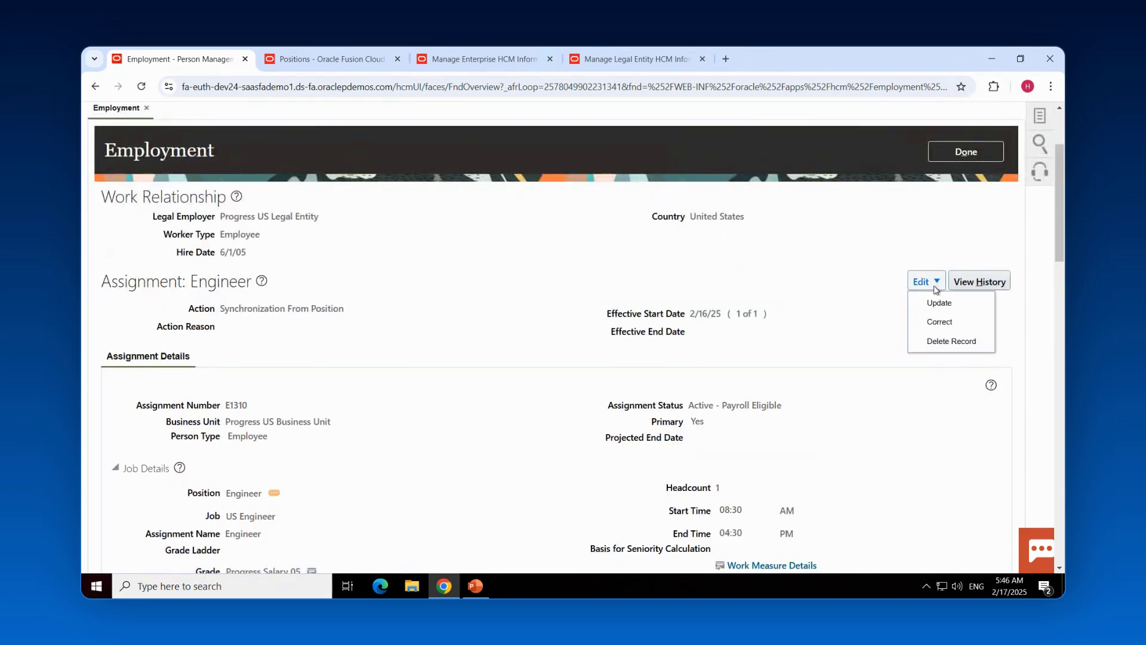
click(954, 323)
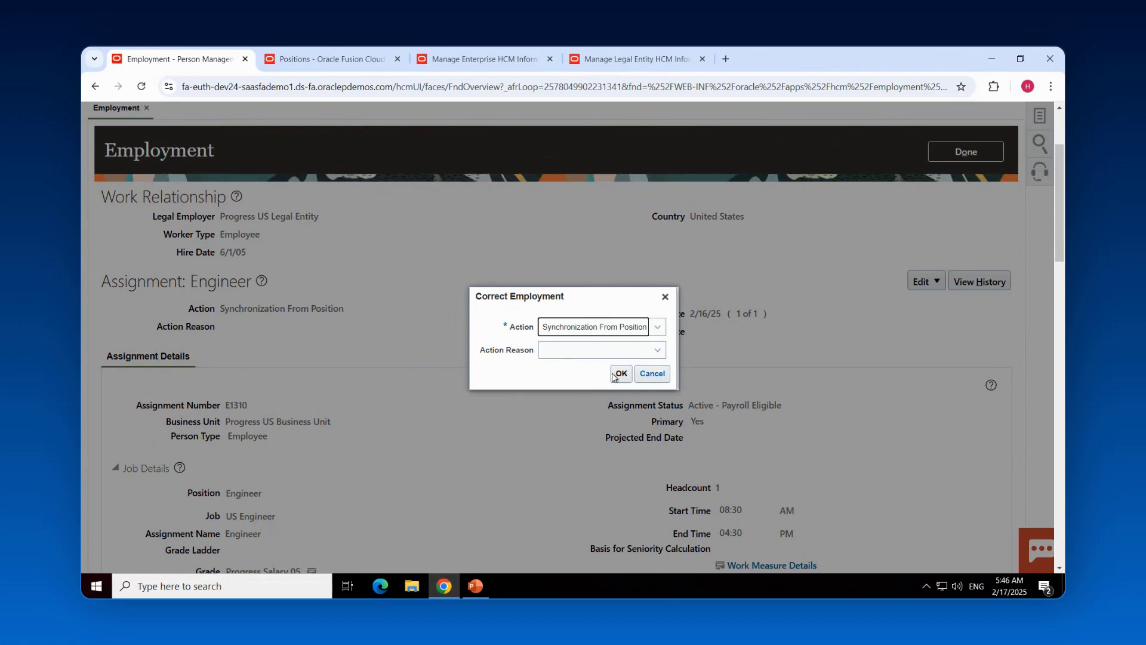
click(620, 373)
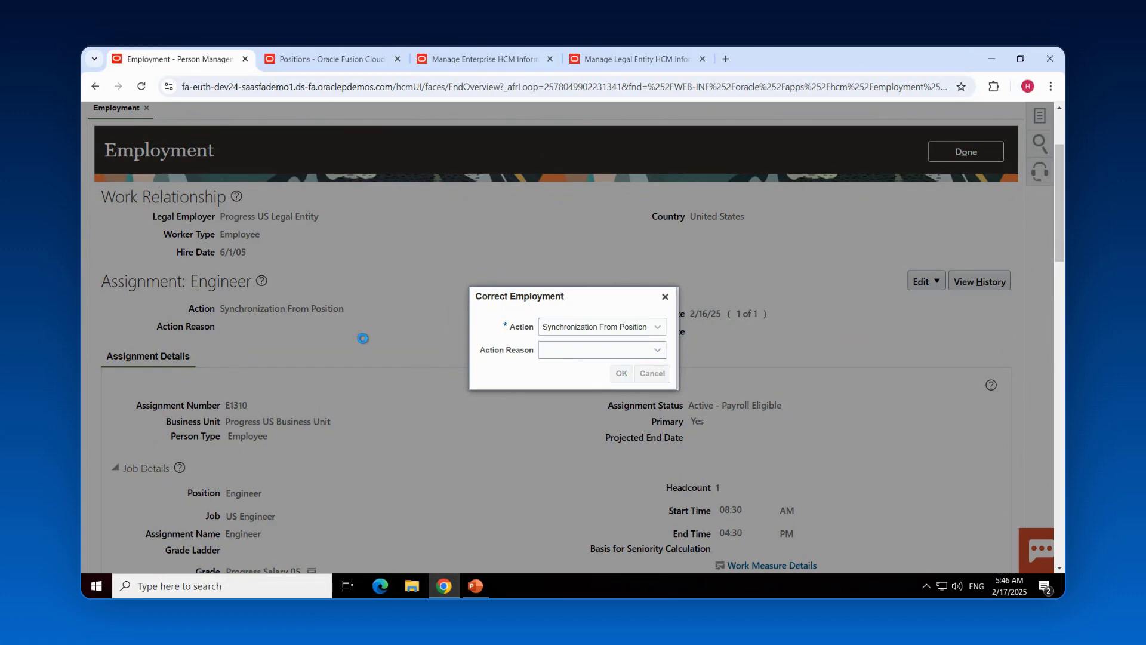
scroll(364, 341, down, 5)
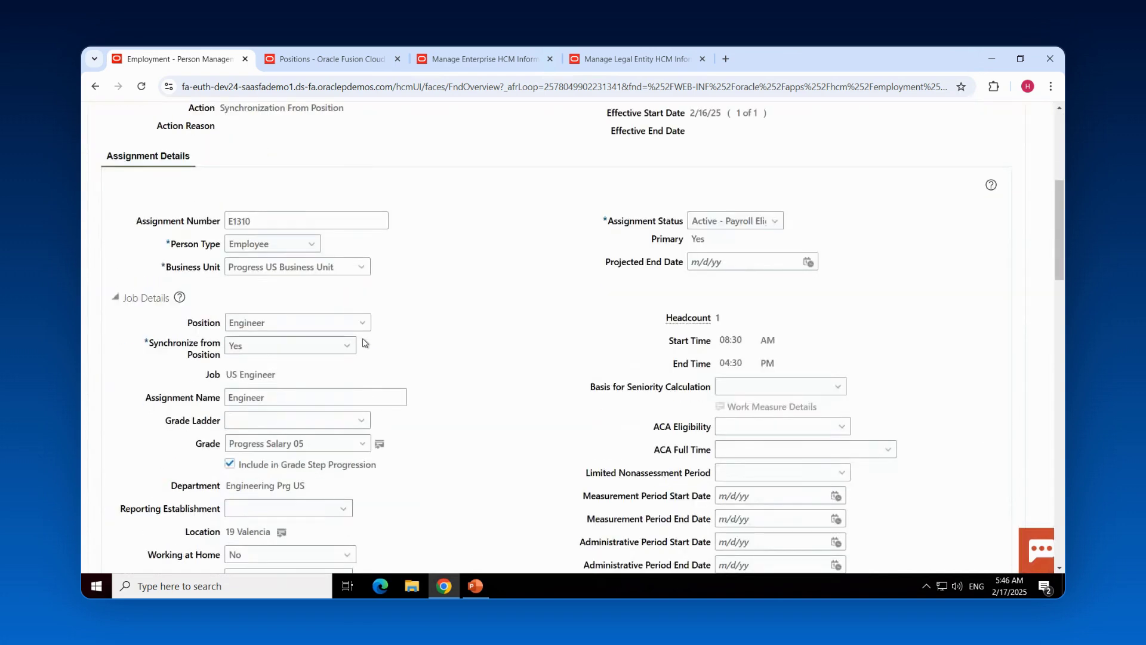
scroll(365, 343, down, 1)
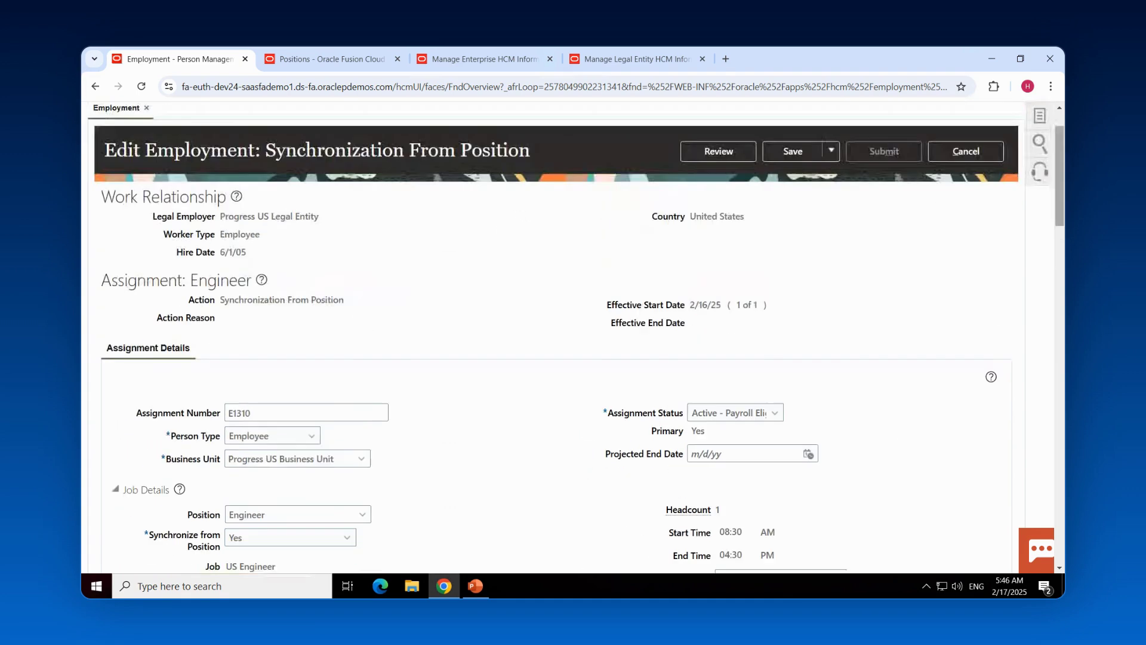
scroll(941, 199, up, 5)
click(979, 225)
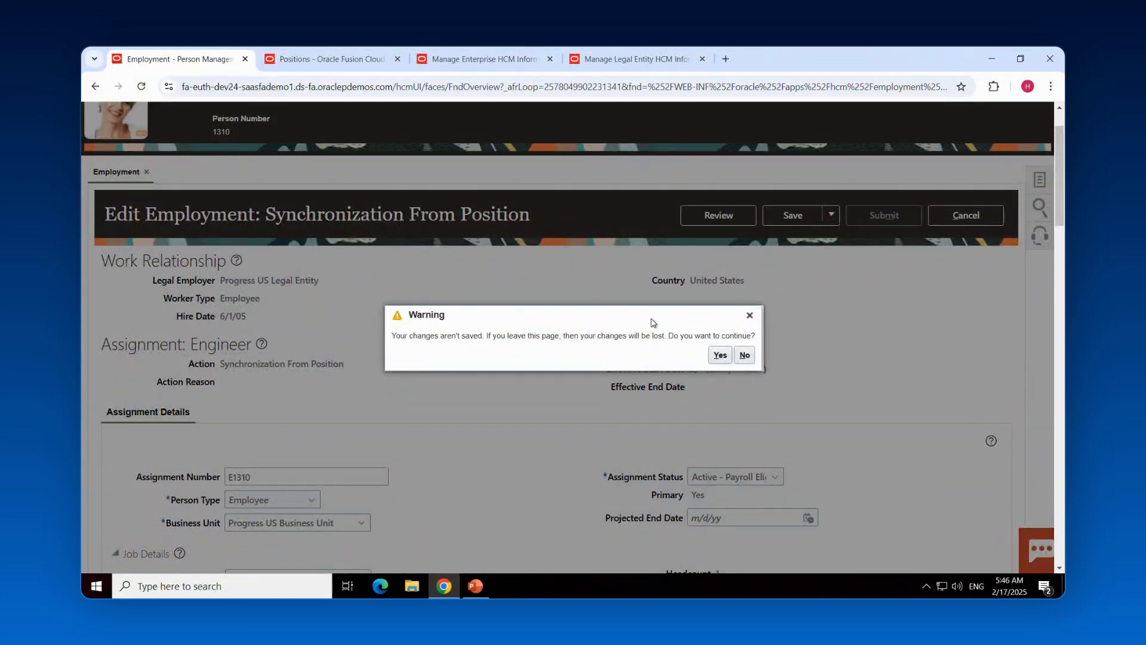
click(719, 356)
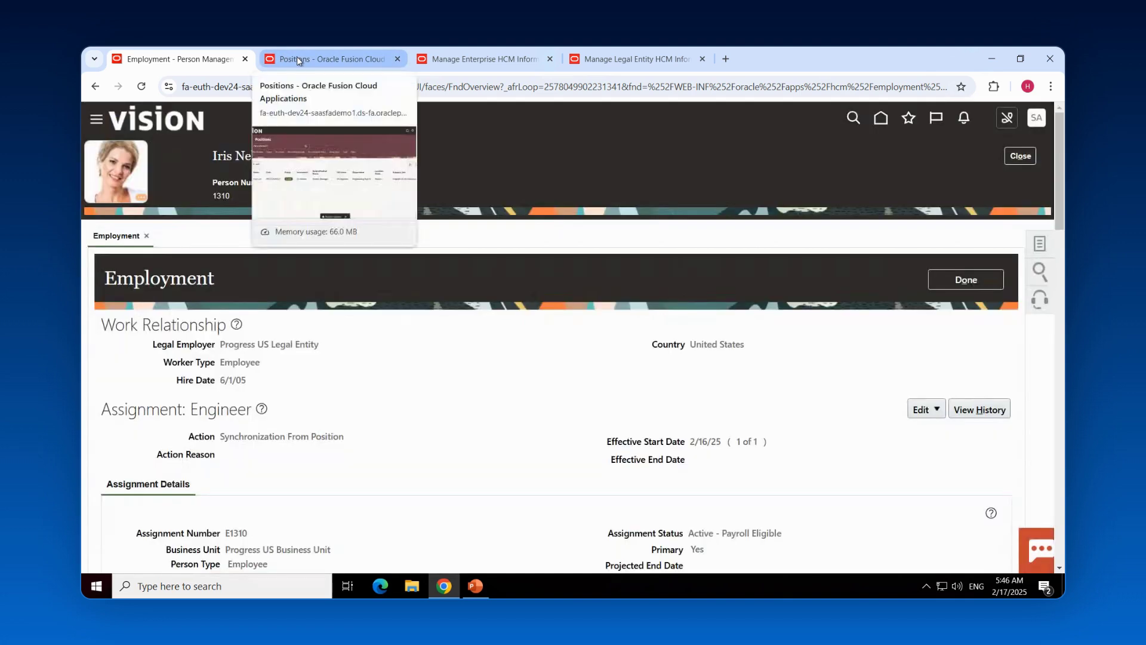
Open the Engineer position PRGUSPOS027 for editing and set its effective start date to 2/17/25.
click(296, 58)
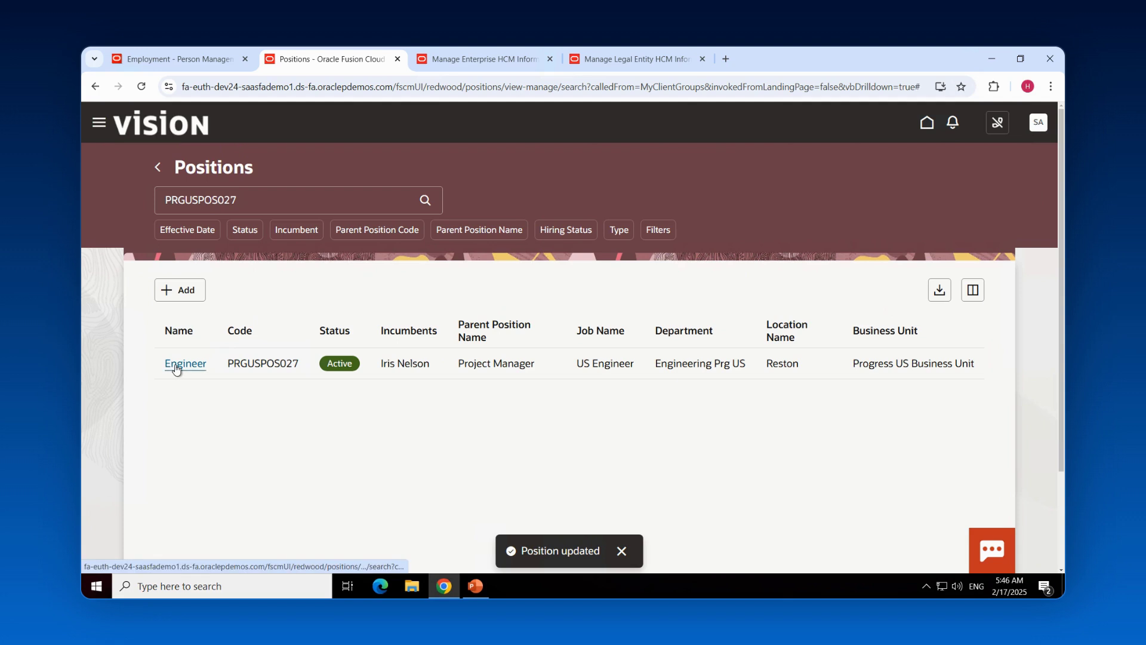
click(176, 365)
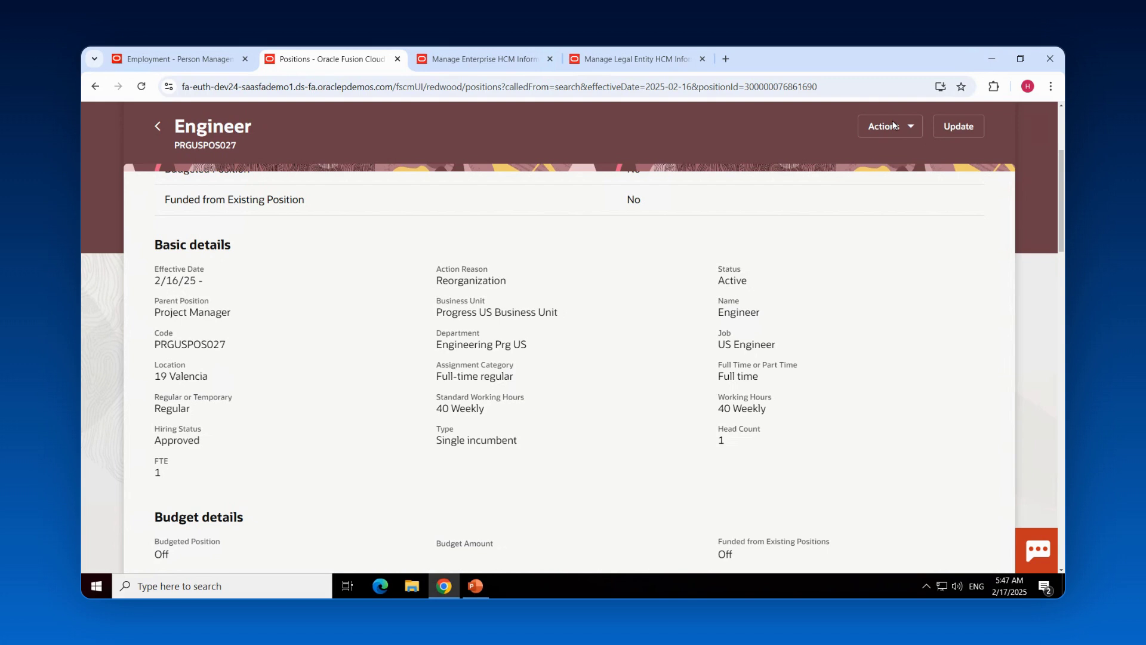
click(909, 132)
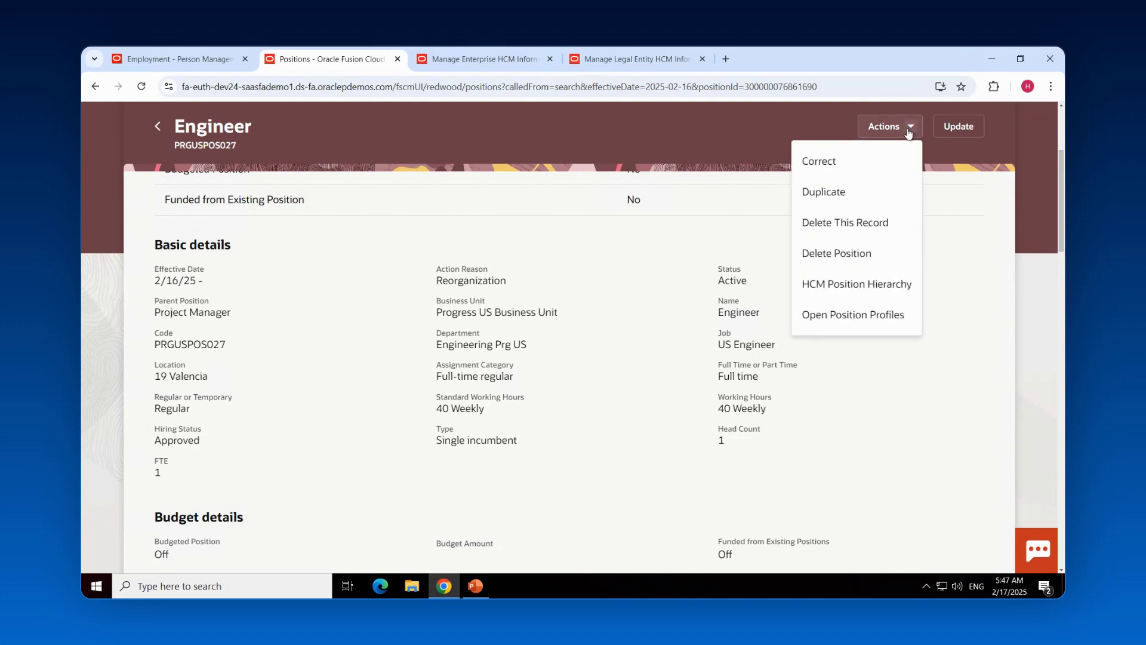
click(858, 162)
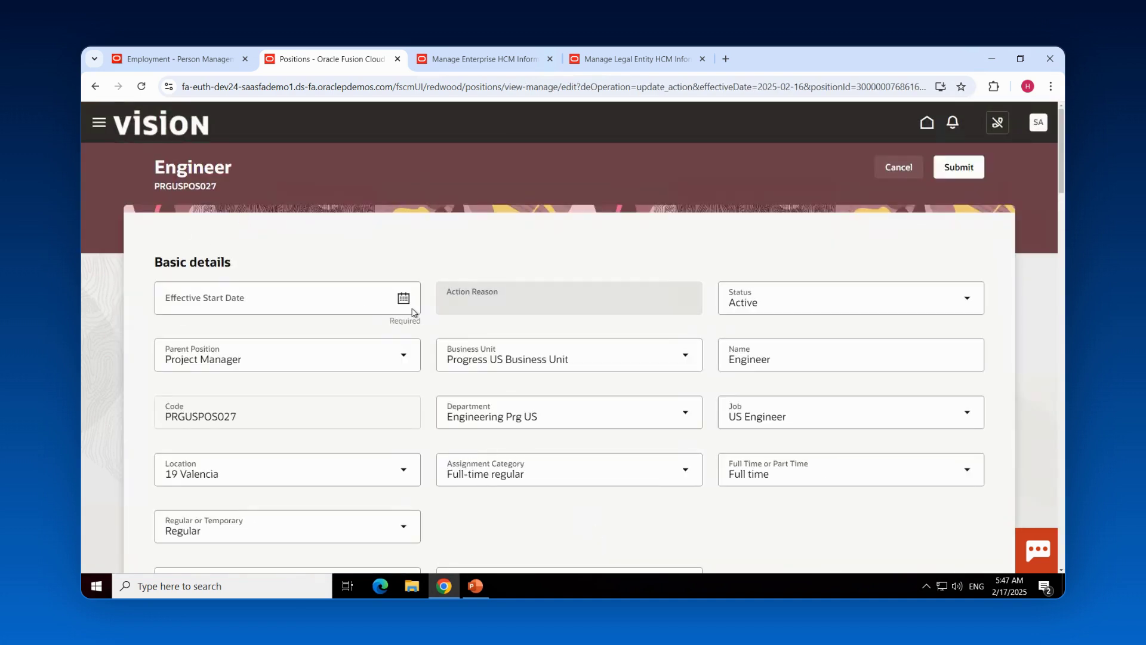
click(403, 297)
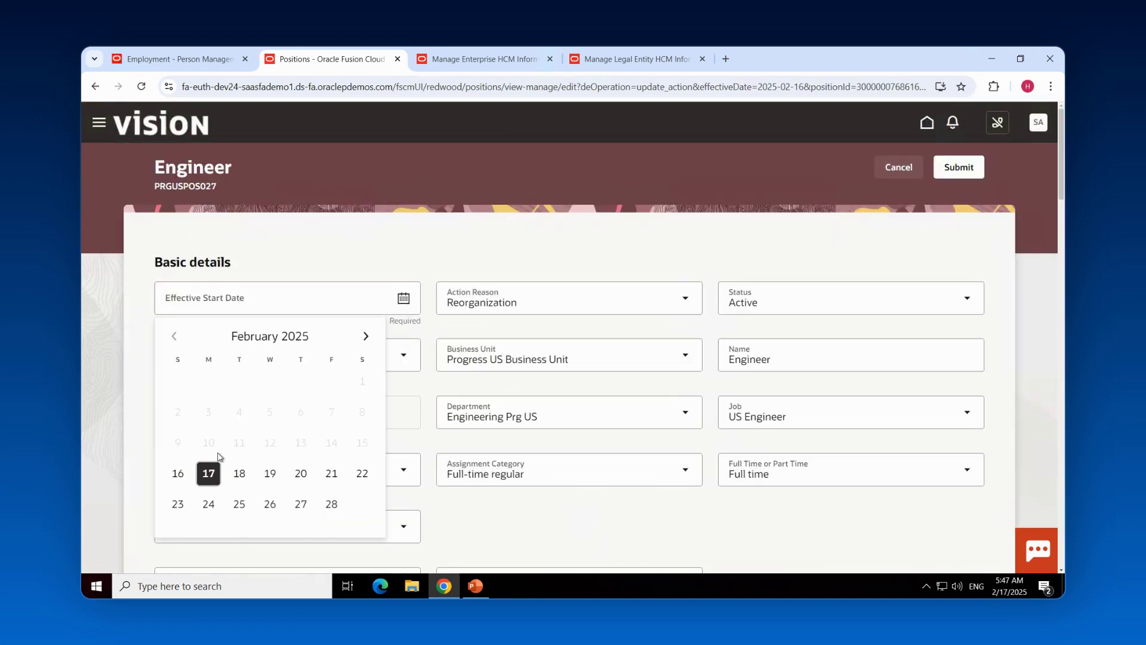
click(208, 474)
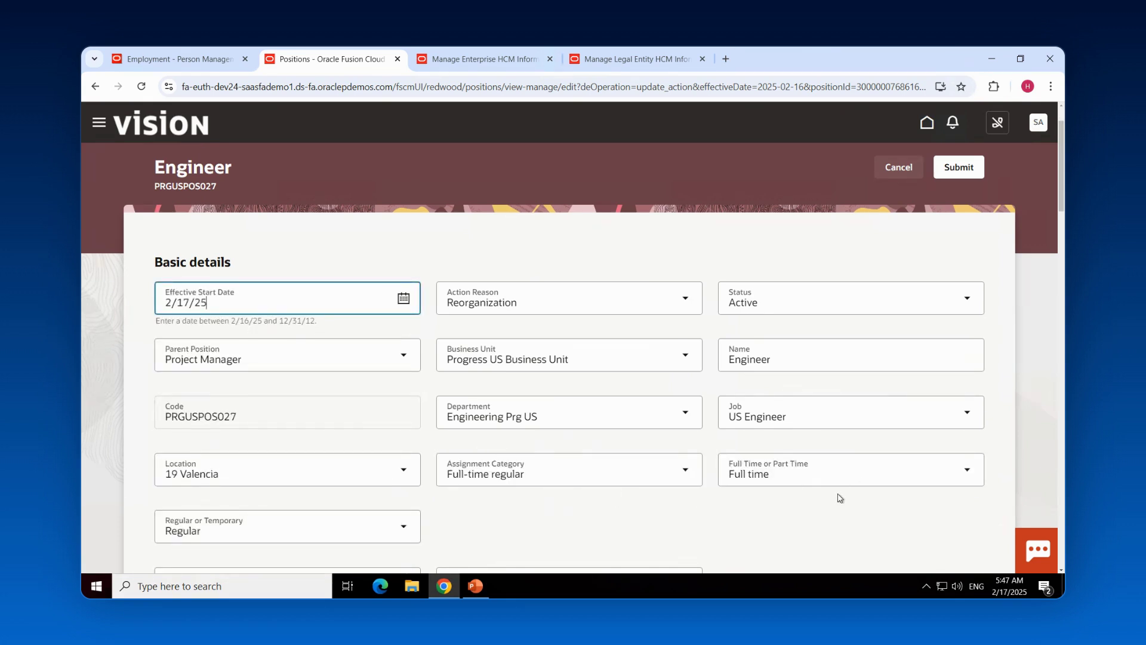
Set the Engineer position's location to Reston and submit the position change.
scroll(839, 496, down, 1)
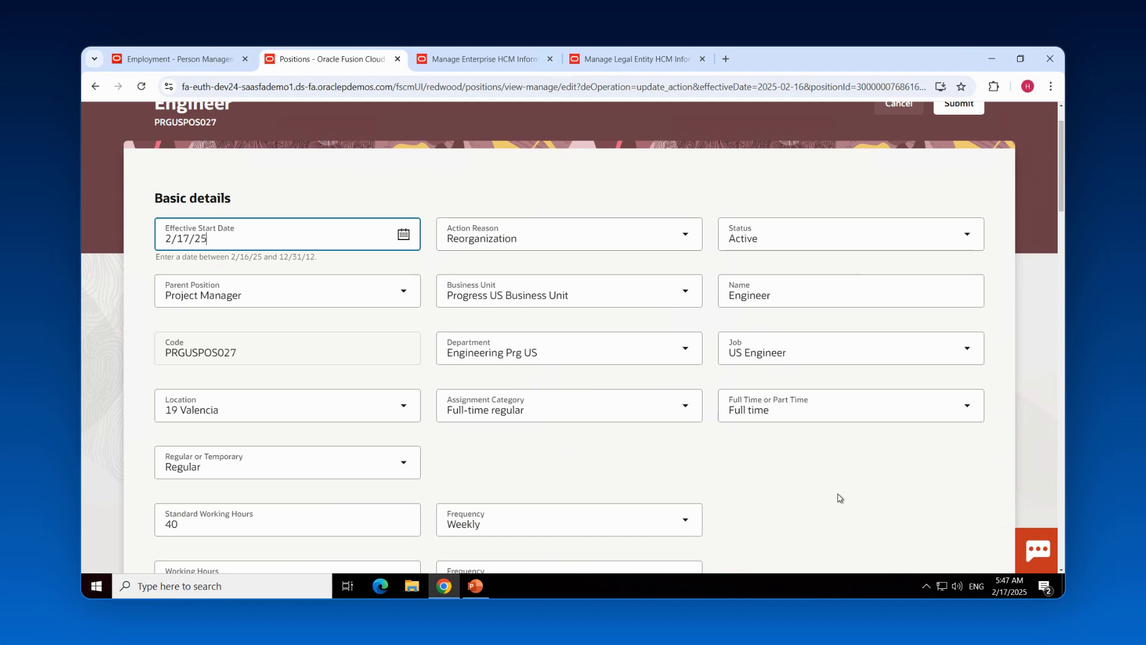
click(403, 412)
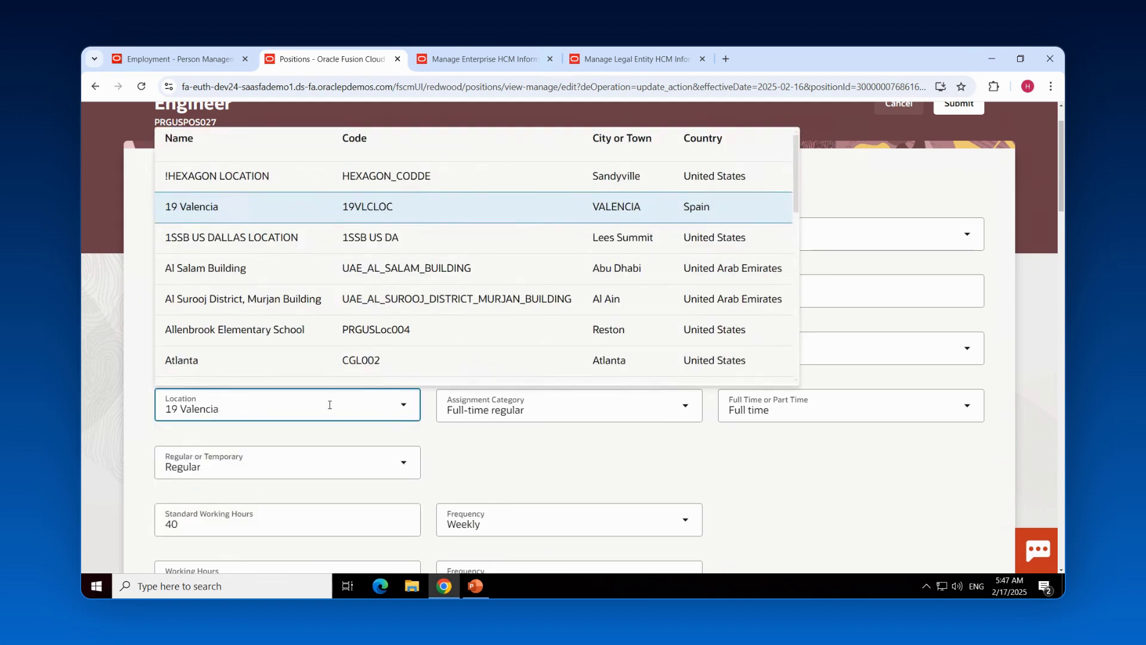
triple_click(329, 405)
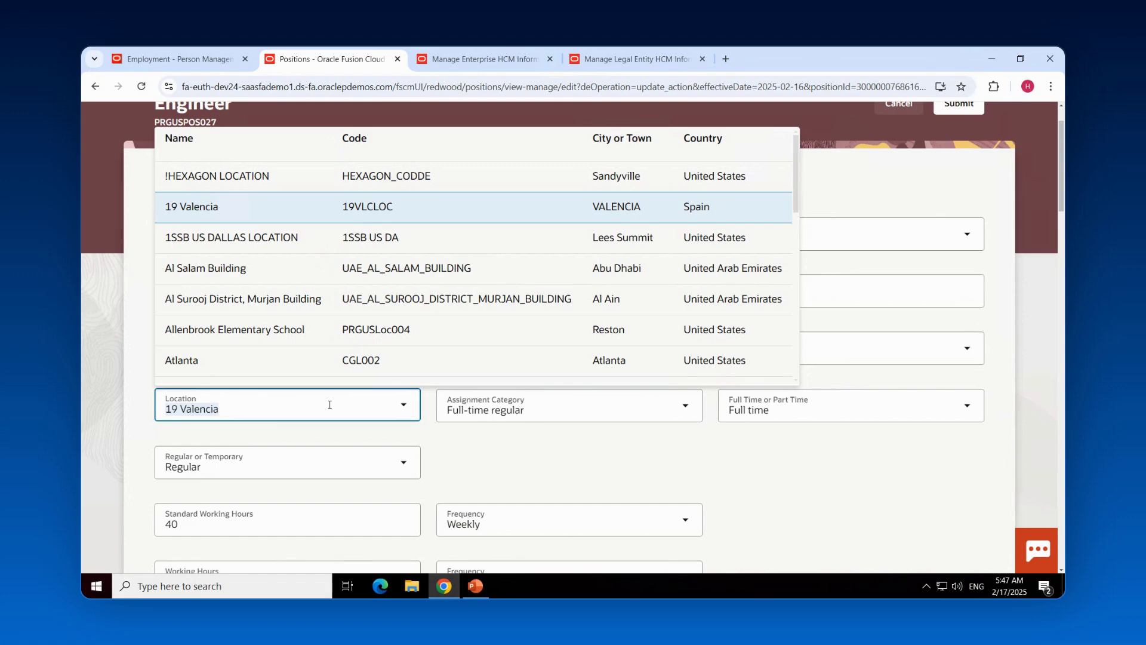
text(res)
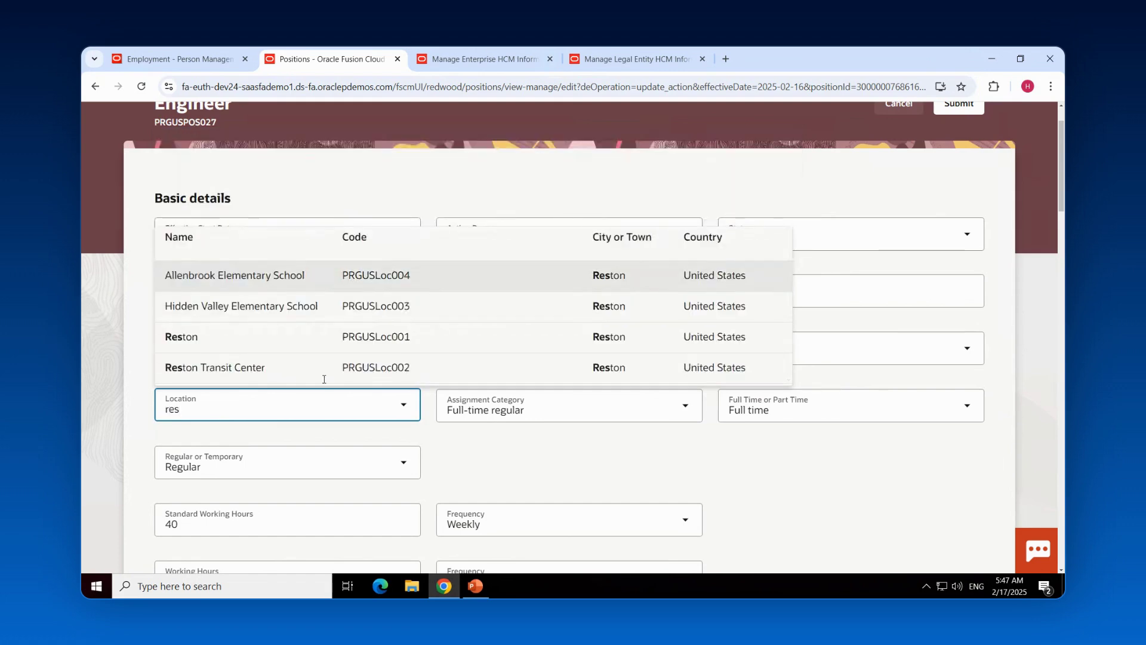
click(325, 337)
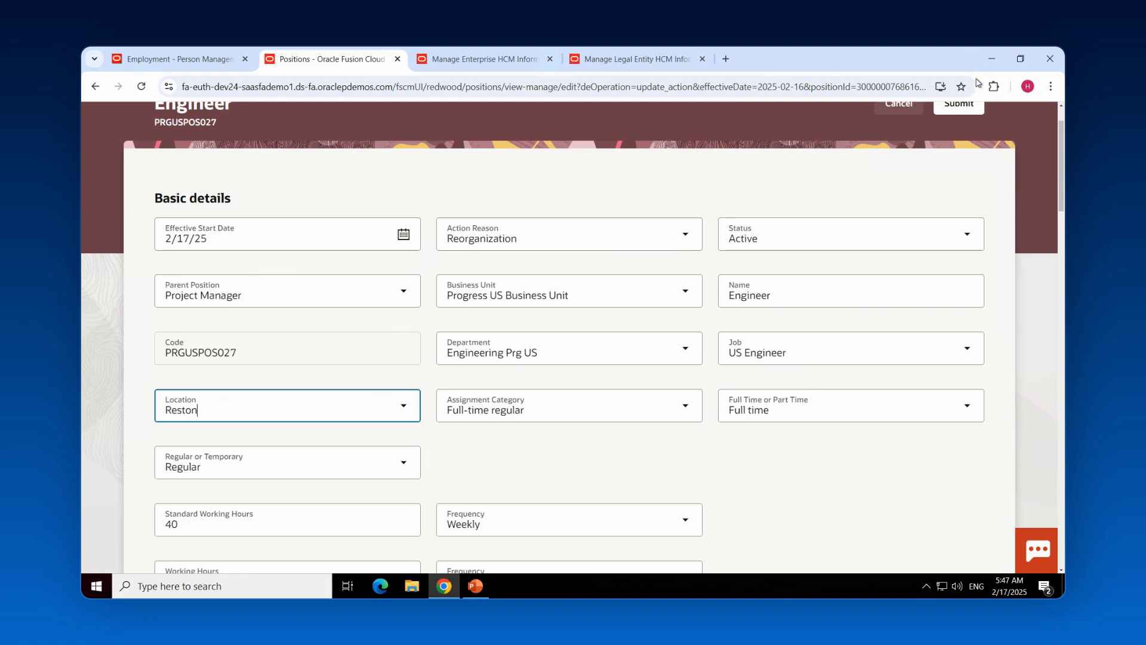
click(952, 113)
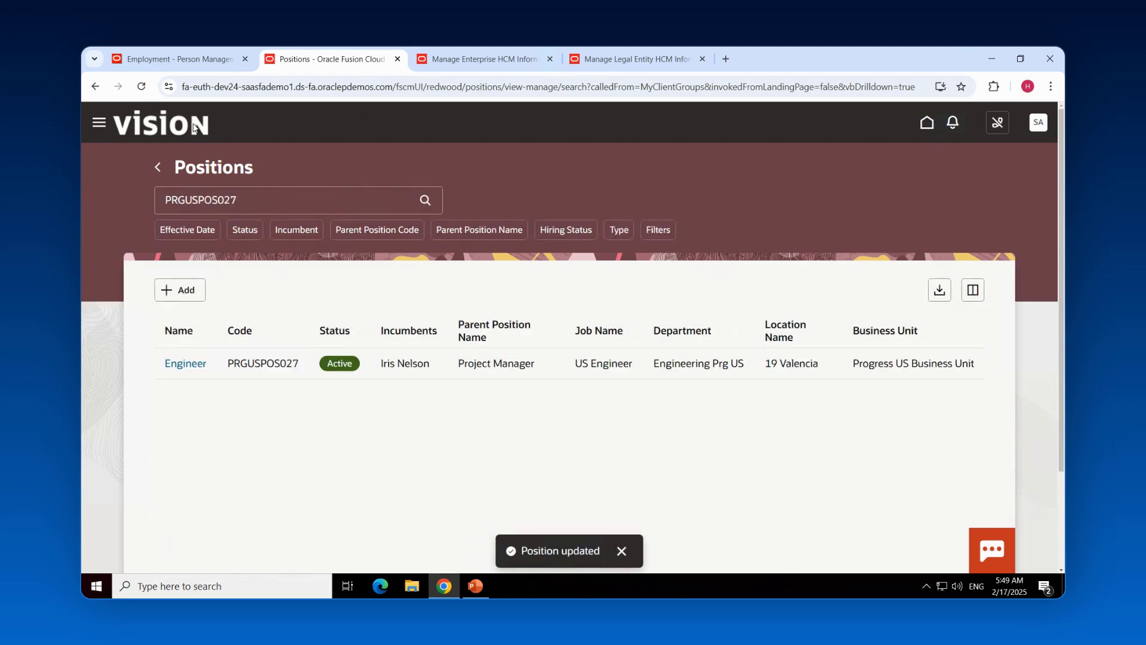
Reopen the employee's employment record from the person search to check the assignment's location, and switch to the PowerPoint slide show.
click(184, 59)
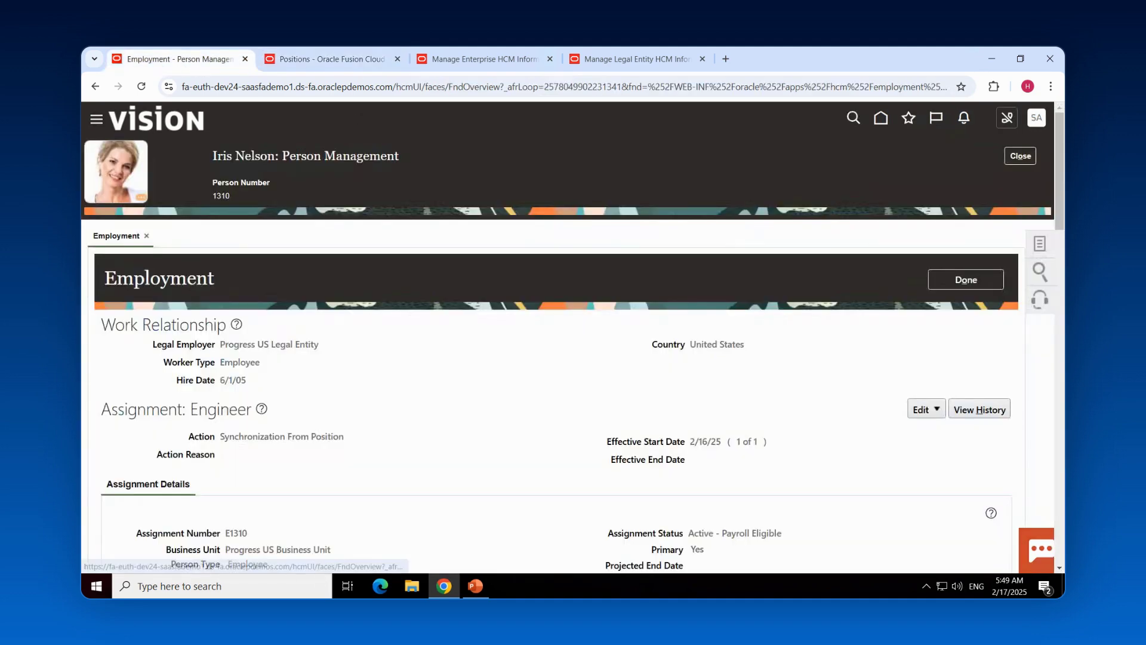
click(1021, 158)
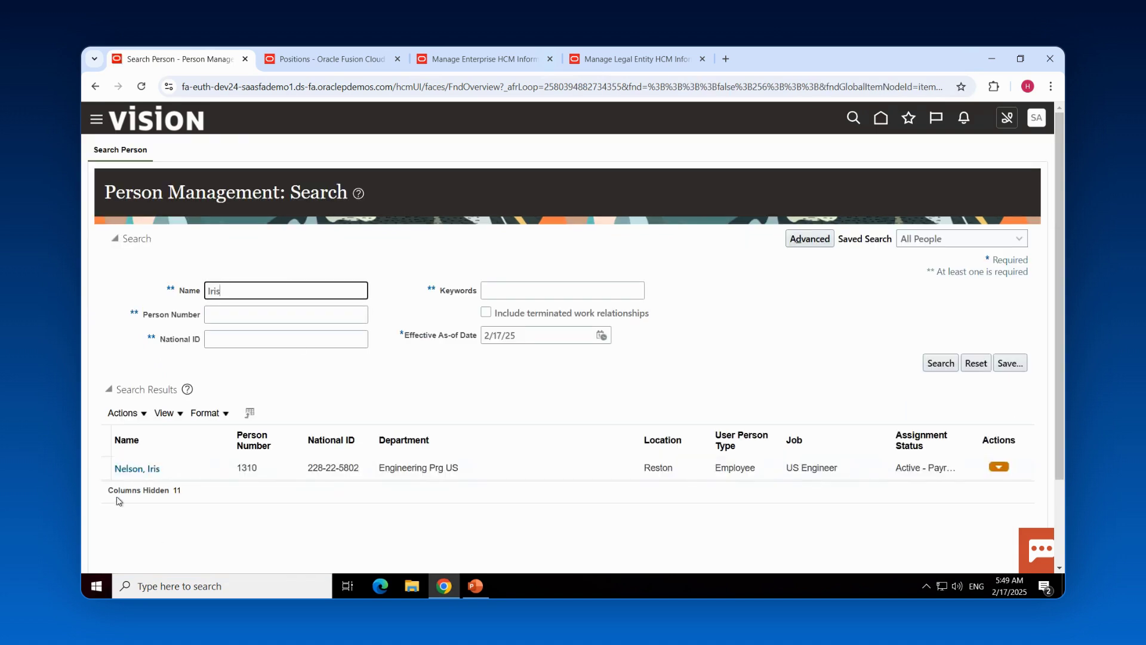
click(131, 469)
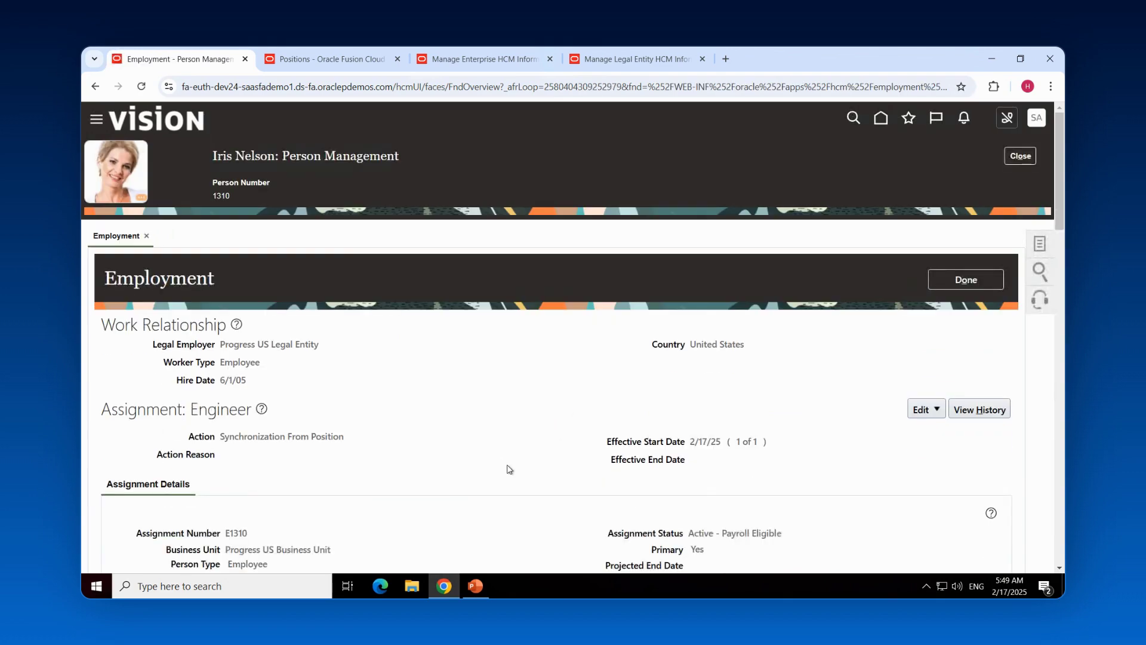
scroll(507, 464, down, 3)
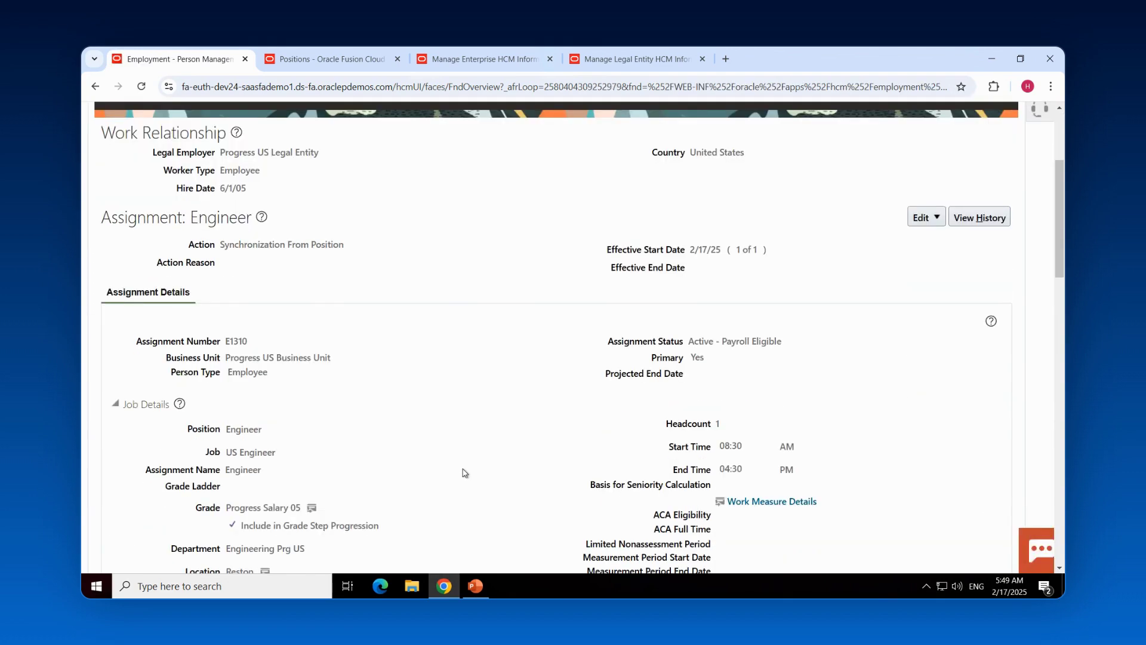
scroll(463, 472, down, 1)
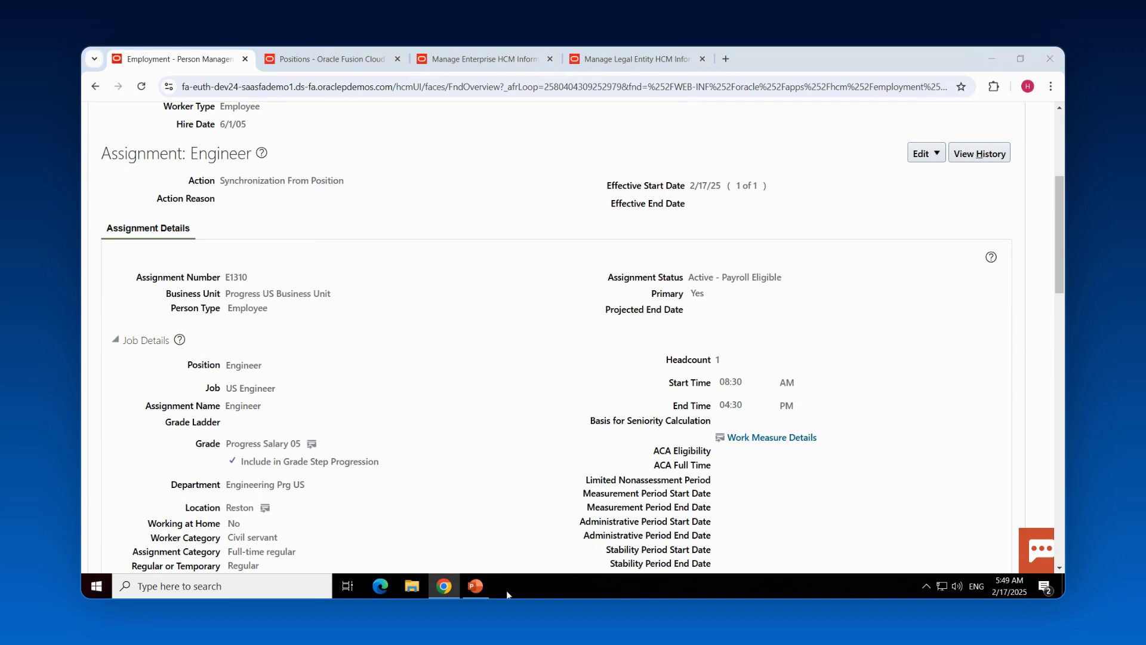
key(alt+Tab)
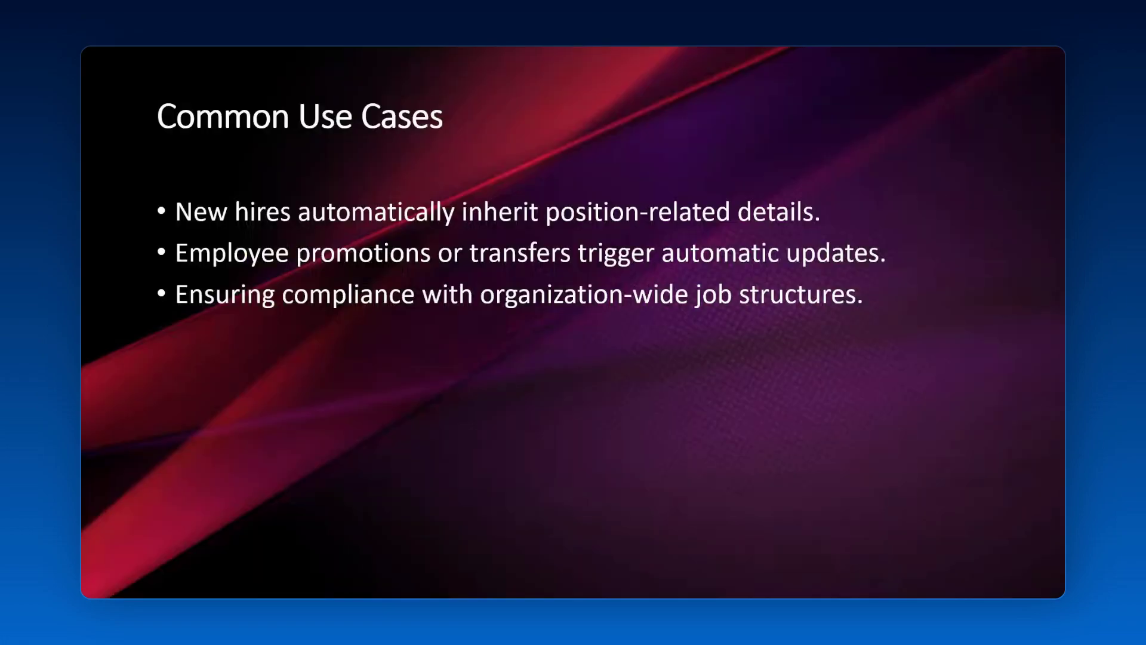